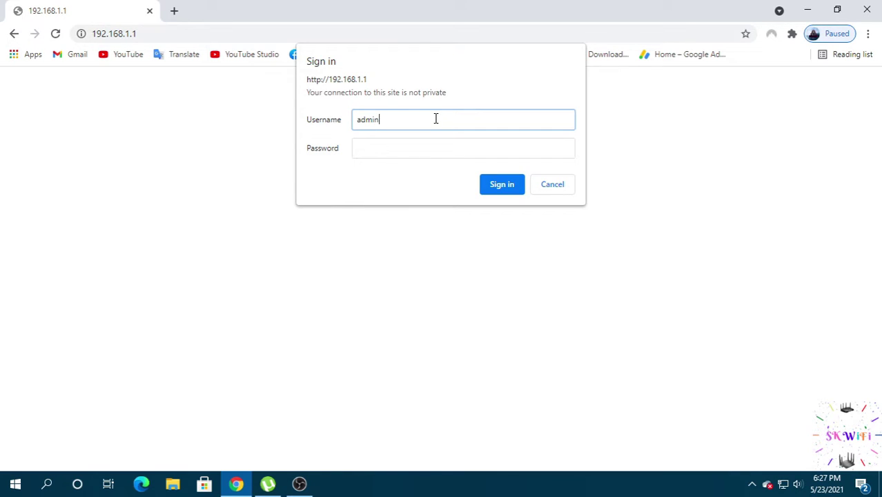
Sign in to the router web admin with the admin username and current password.
{"action": "key", "text": "Tab"}
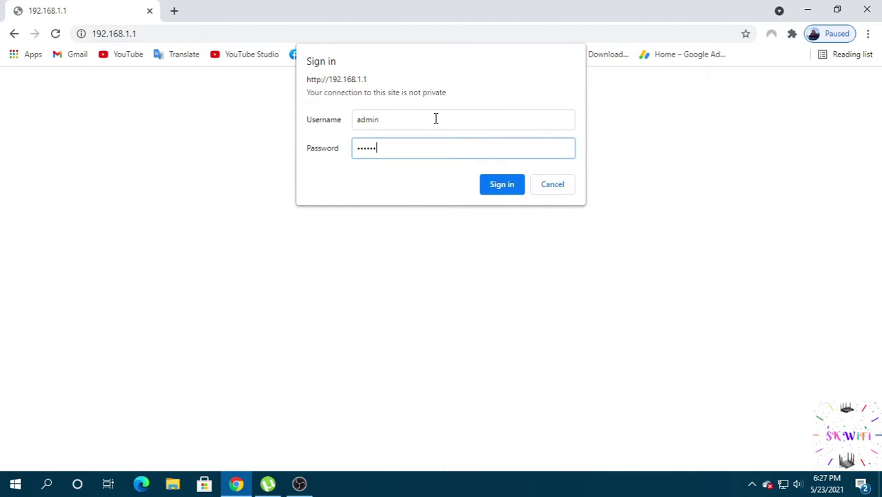
{"action": "key", "text": "Return"}
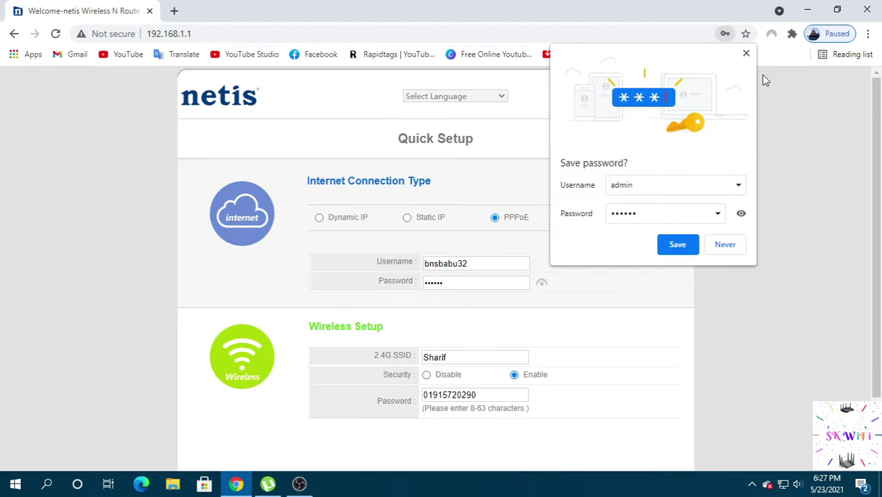
Dismiss Chrome's save-password bubble and go to Advanced > System Tools > Password.
{"action": "left_click", "coordinate": [746, 54]}
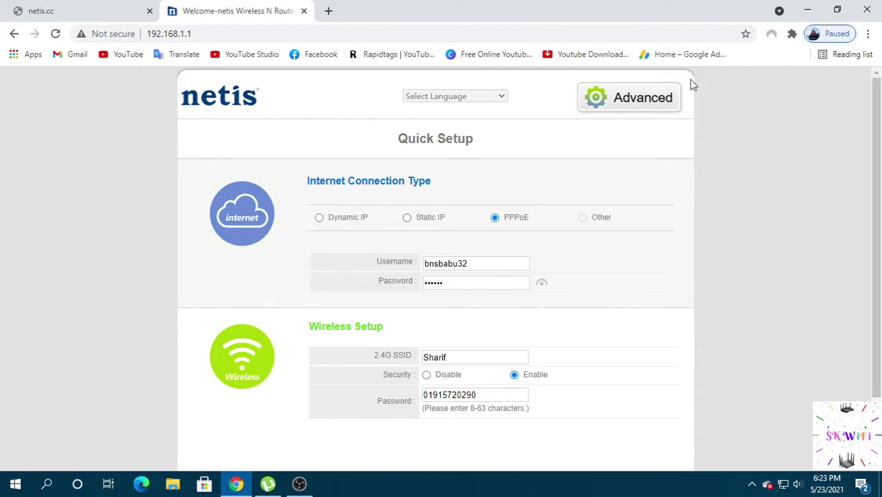
{"action": "left_click", "coordinate": [640, 100]}
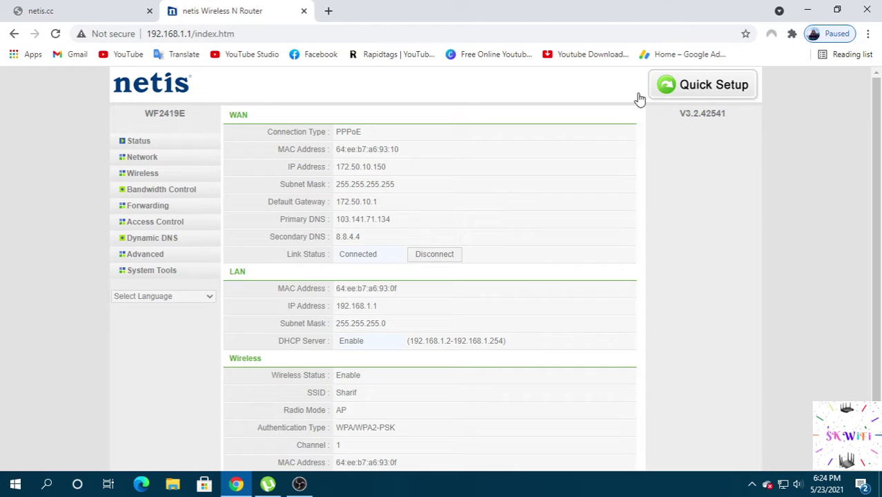
{"action": "scroll", "coordinate": [495, 169], "scroll_direction": "down", "scroll_amount": 2}
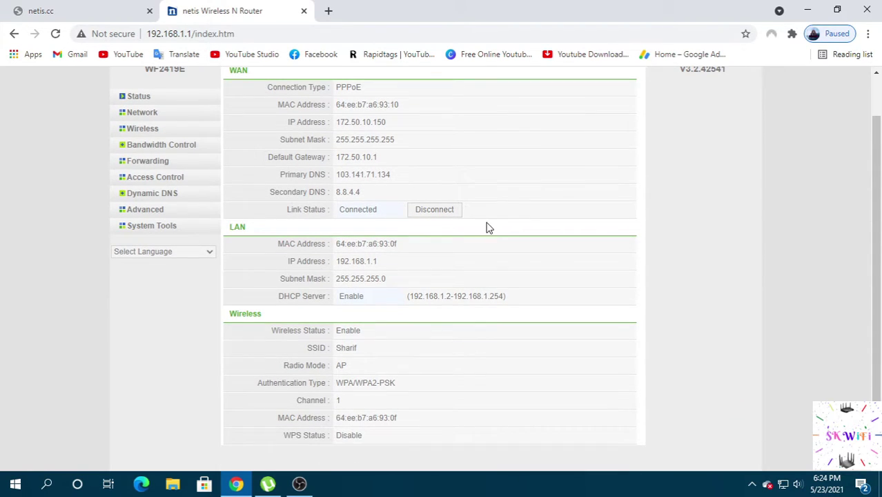
{"action": "left_click", "coordinate": [162, 231]}
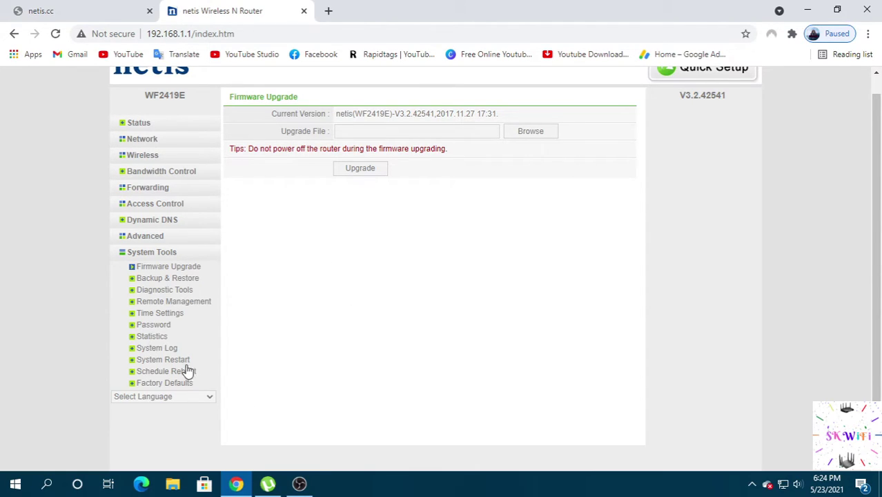
{"action": "left_click", "coordinate": [146, 330]}
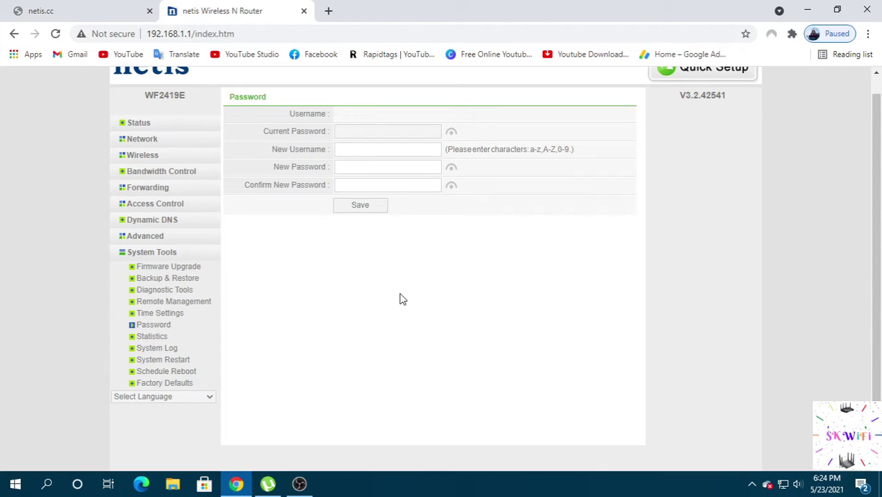
Enter a new admin username and the new password twice, then save the credentials.
{"action": "left_click", "coordinate": [371, 151]}
{"action": "type", "text": "admin"}
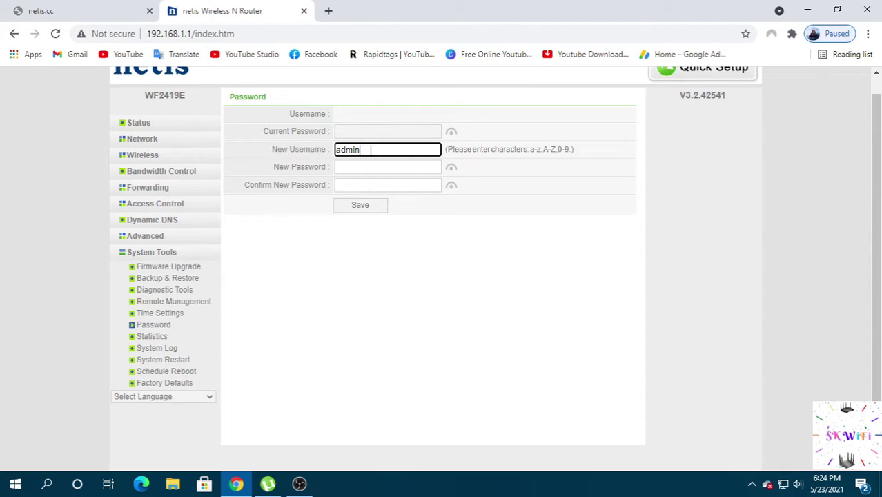
{"action": "key", "text": "Tab"}
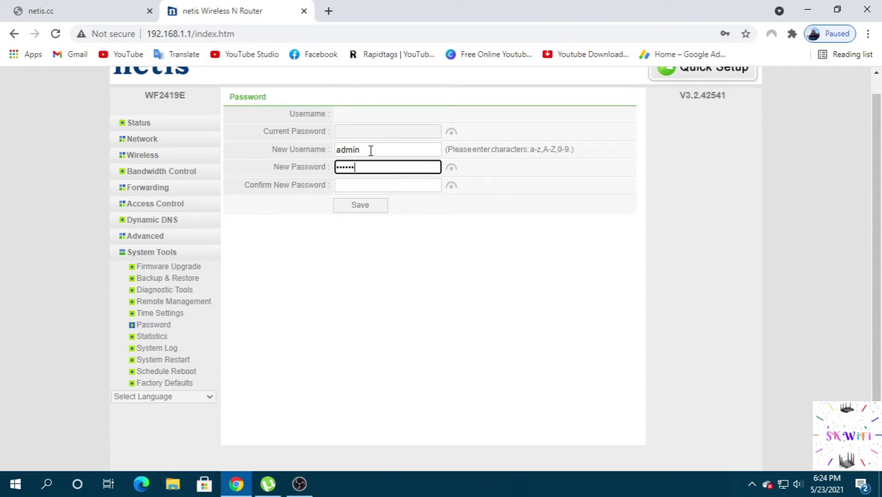
{"action": "key", "text": "Tab"}
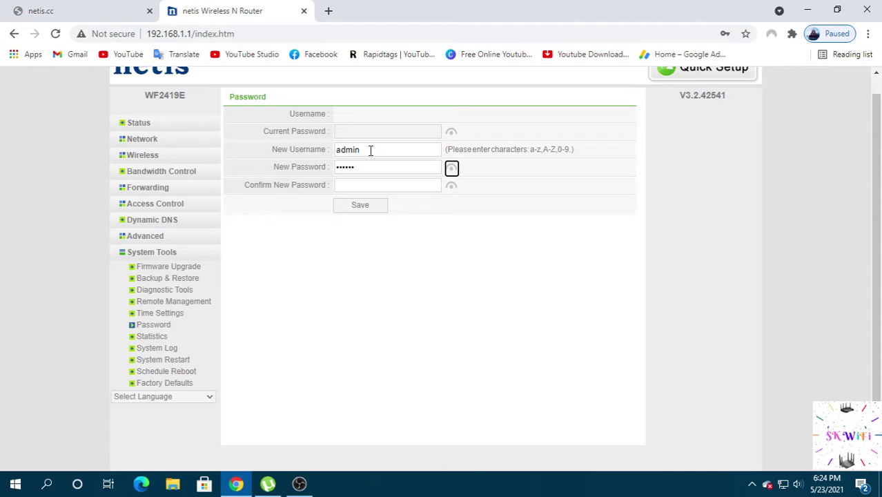
{"action": "key", "text": "Tab"}
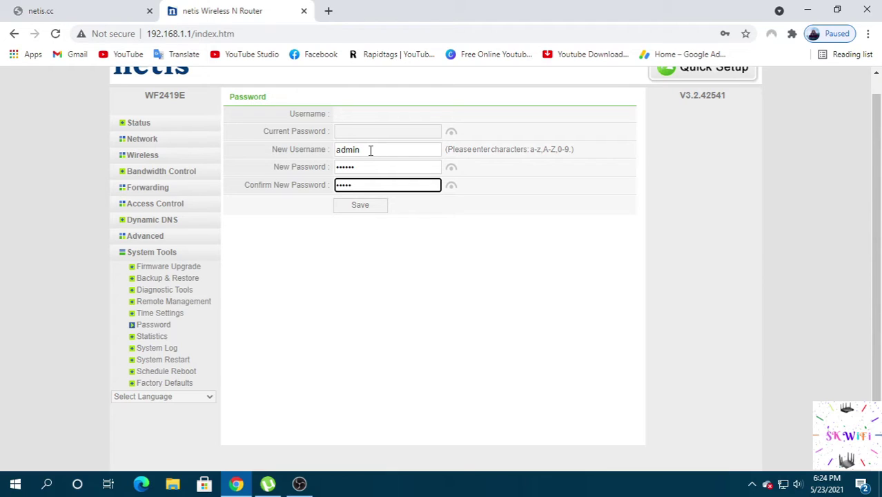
{"action": "left_click", "coordinate": [372, 207]}
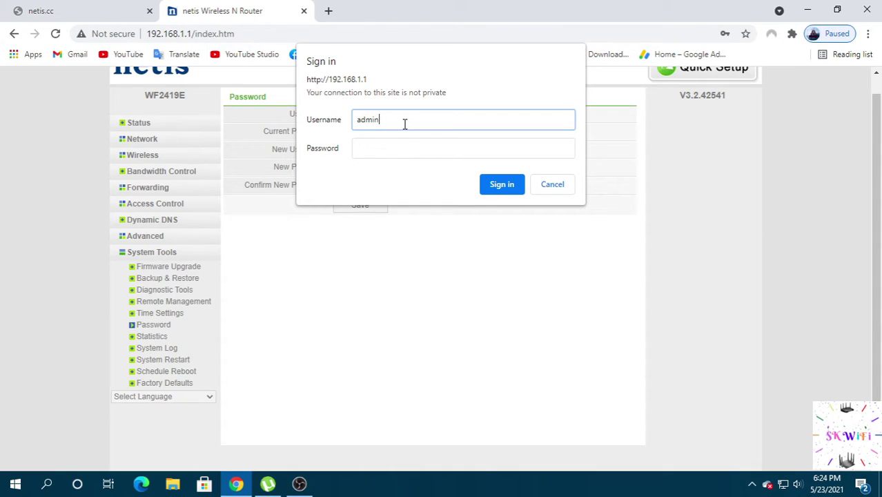
Sign back in as admin with the new password and dismiss the save-password bubble.
{"action": "key", "text": "Tab"}
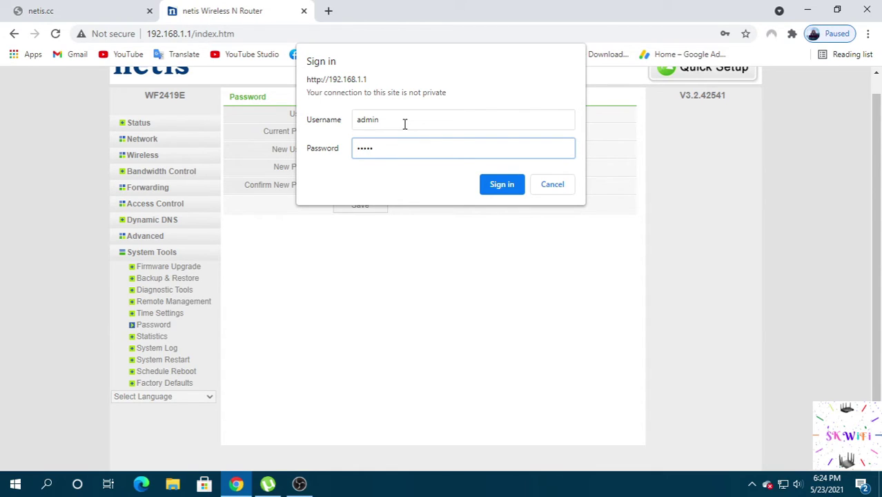
{"action": "key", "text": "Return"}
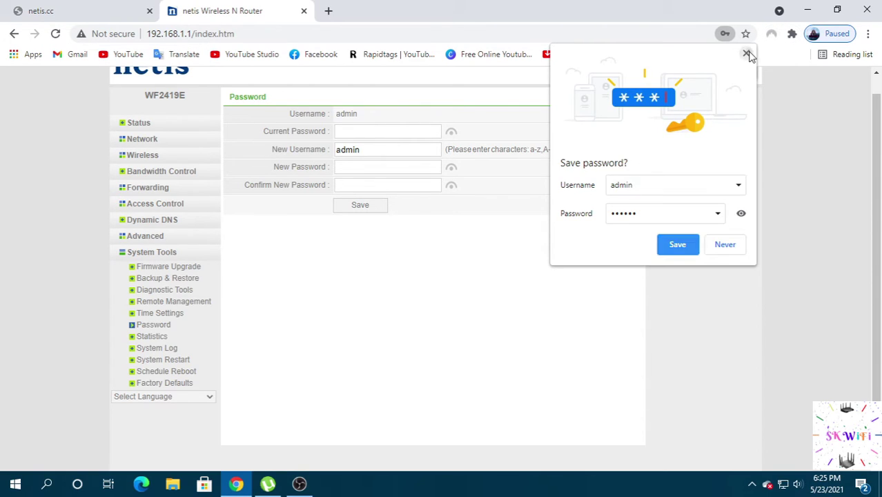
{"action": "left_click", "coordinate": [746, 53]}
{"action": "scroll", "coordinate": [358, 259], "scroll_direction": "up", "scroll_amount": 1}
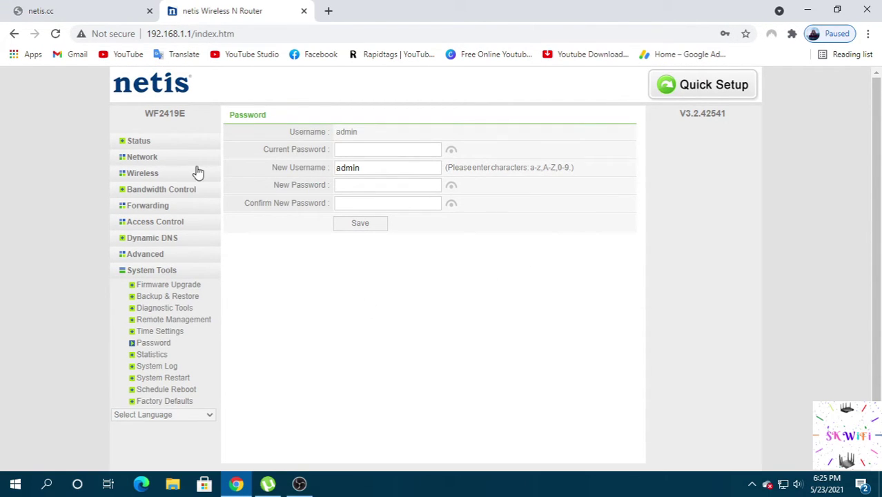
Return to the Quick Setup page and dismiss the save-password bubble again.
{"action": "scroll", "coordinate": [181, 407], "scroll_direction": "down", "scroll_amount": 1}
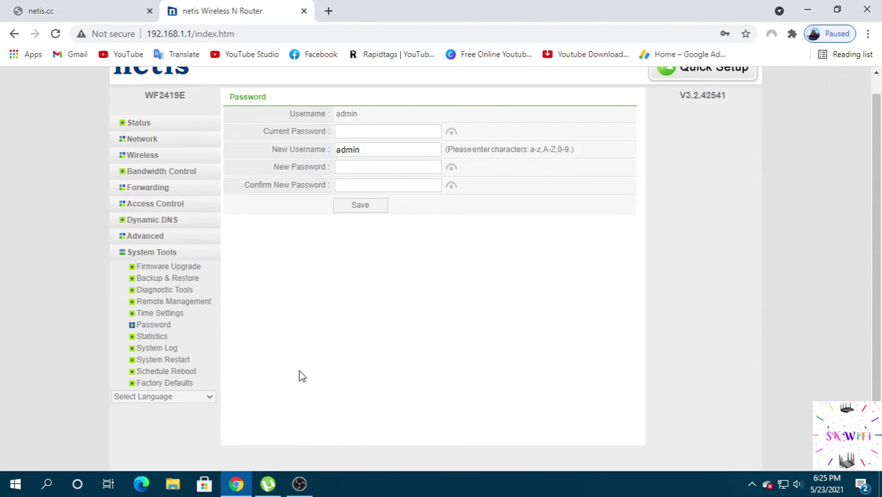
{"action": "scroll", "coordinate": [299, 373], "scroll_direction": "up", "scroll_amount": 1}
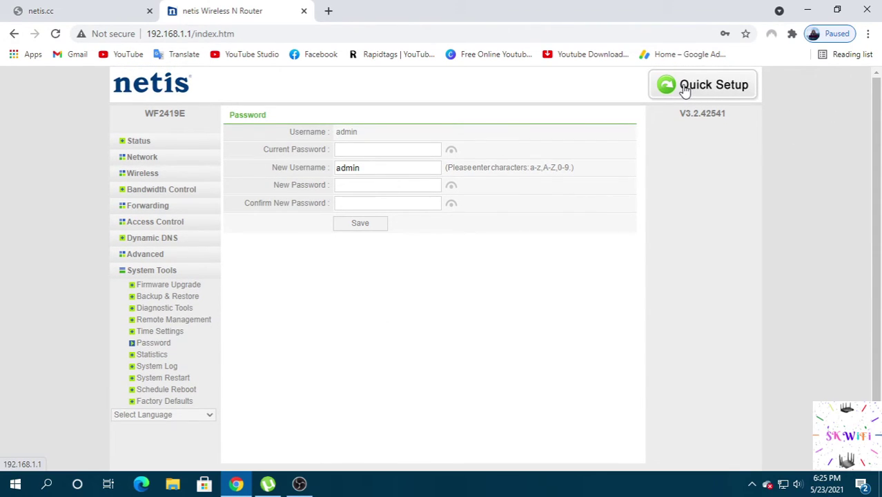
{"action": "scroll", "coordinate": [477, 345], "scroll_direction": "down", "scroll_amount": 1}
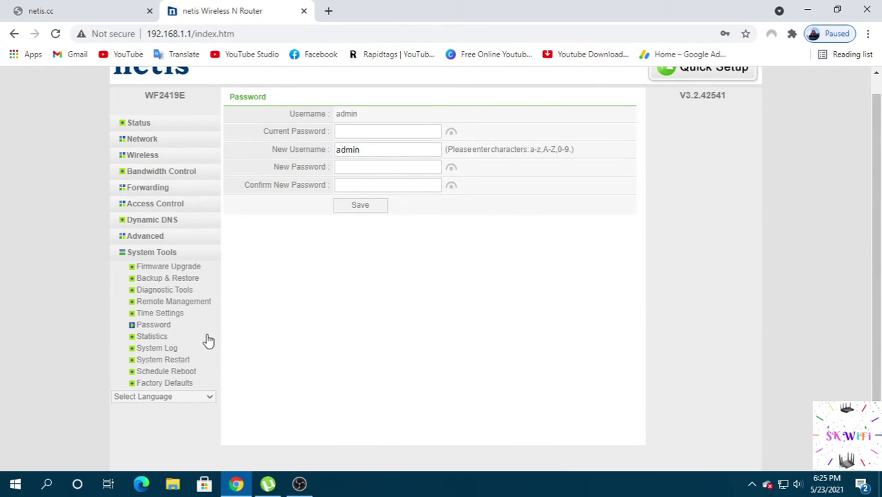
{"action": "scroll", "coordinate": [759, 128], "scroll_direction": "up", "scroll_amount": 1}
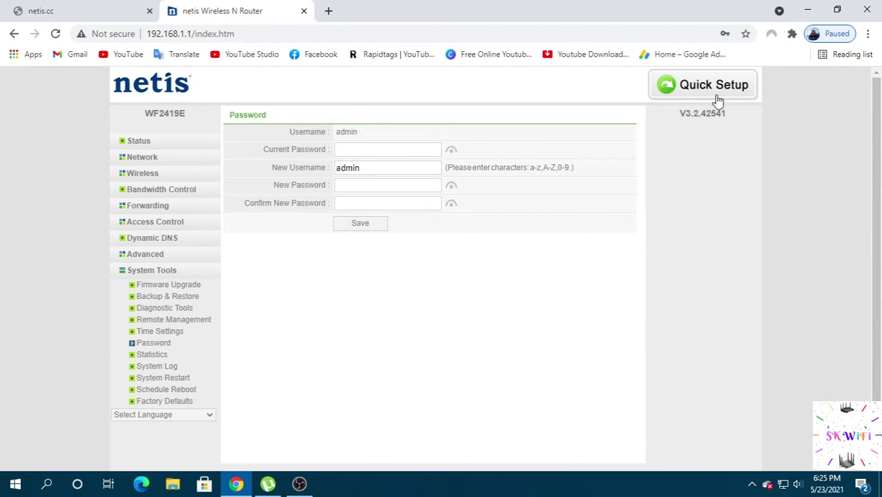
{"action": "left_click", "coordinate": [683, 93]}
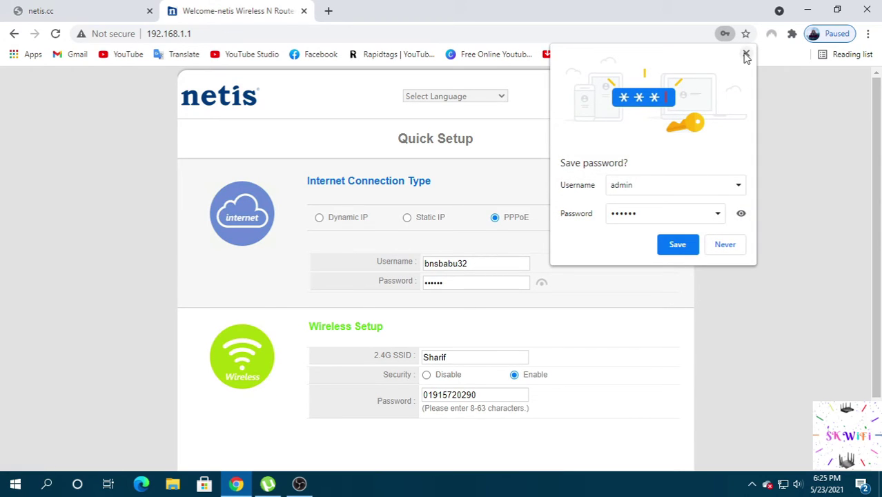
{"action": "left_click", "coordinate": [746, 54]}
Go to the Advanced status overview, then open a new blank Chrome tab.
{"action": "scroll", "coordinate": [528, 217], "scroll_direction": "down", "scroll_amount": 1}
{"action": "scroll", "coordinate": [594, 230], "scroll_direction": "up", "scroll_amount": 1}
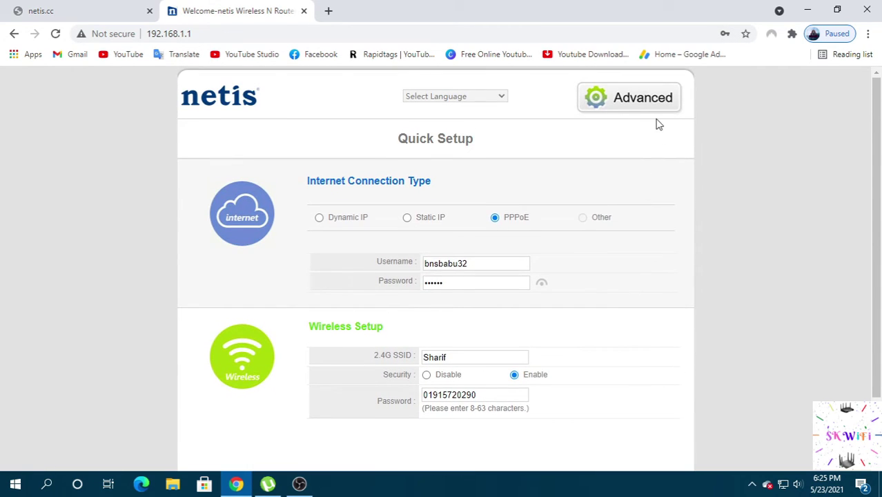
{"action": "left_click", "coordinate": [593, 100]}
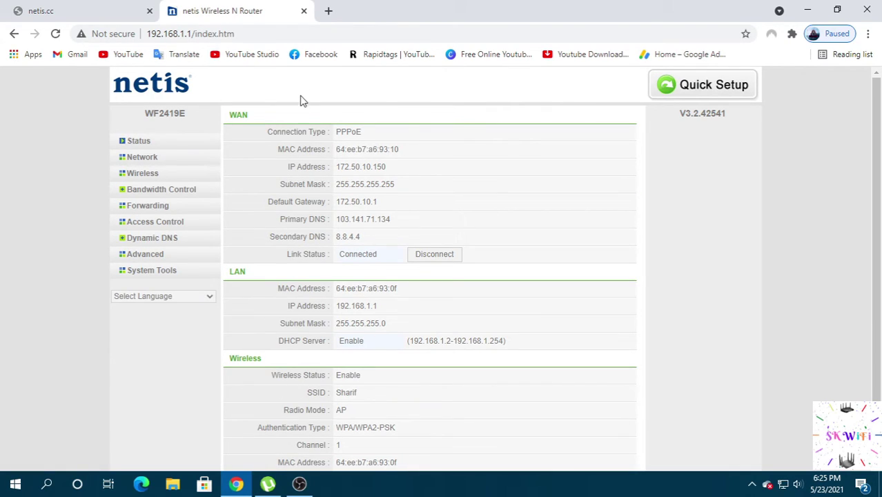
{"action": "left_click", "coordinate": [328, 10]}
Close the router admin and netis.cc tabs and minimize Chrome.
{"action": "left_click", "coordinate": [303, 12]}
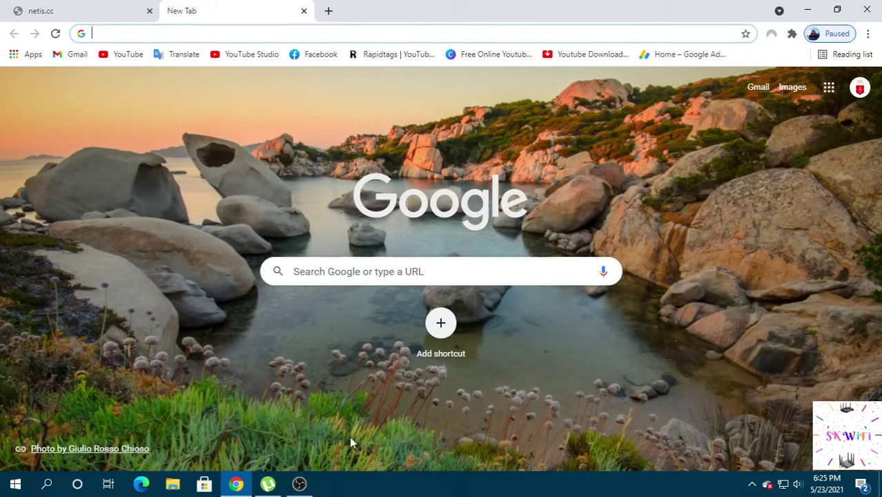
{"action": "left_click", "coordinate": [149, 11]}
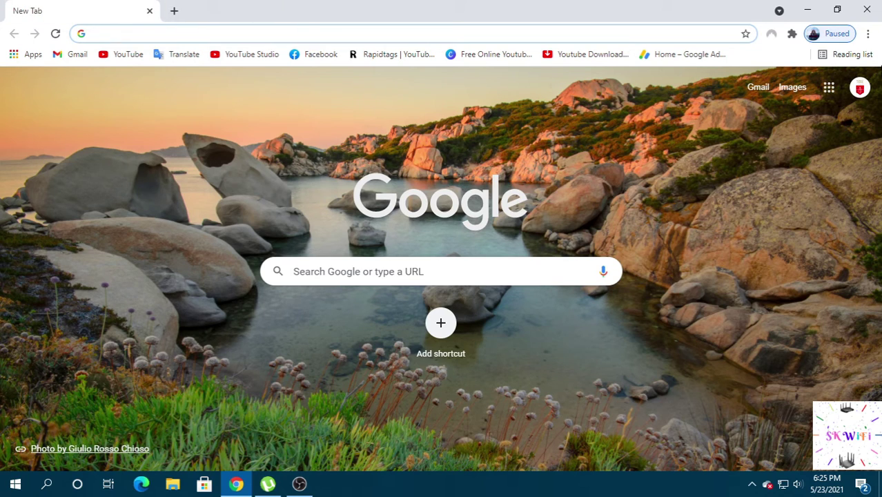
{"action": "left_click", "coordinate": [811, 10]}
Refresh the Windows desktop several times from its right-click menu.
{"action": "right_click", "coordinate": [429, 64]}
{"action": "right_click", "coordinate": [471, 102]}
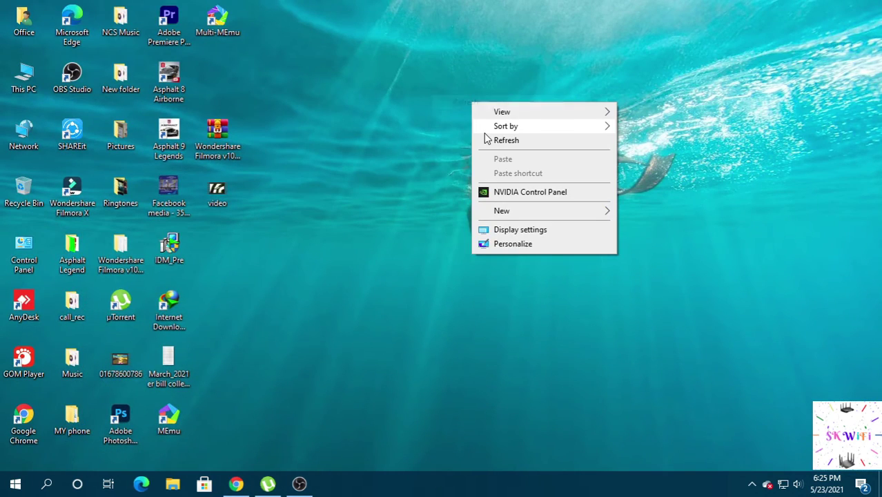
{"action": "left_click", "coordinate": [488, 140]}
{"action": "right_click", "coordinate": [488, 140]}
{"action": "left_click", "coordinate": [518, 179]}
{"action": "right_click", "coordinate": [516, 188]}
{"action": "left_click", "coordinate": [523, 224]}
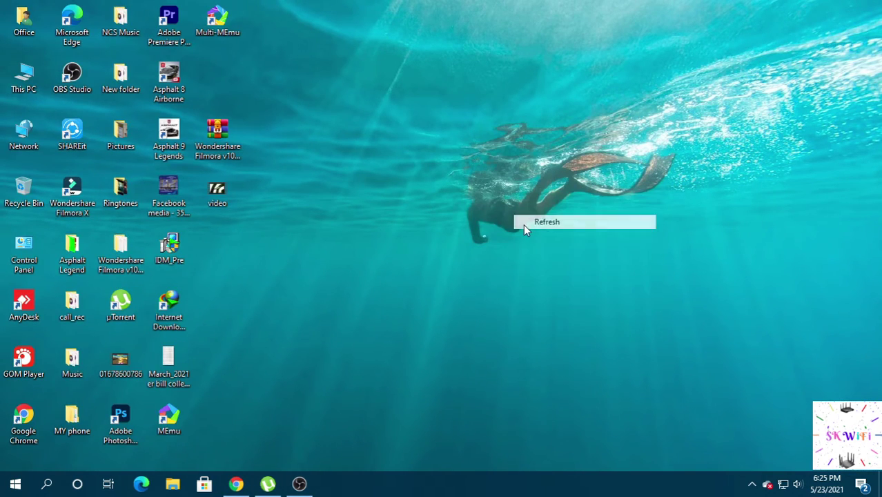
{"action": "right_click", "coordinate": [523, 223]}
{"action": "left_click", "coordinate": [556, 265]}
{"action": "right_click", "coordinate": [555, 266]}
{"action": "left_click", "coordinate": [604, 305]}
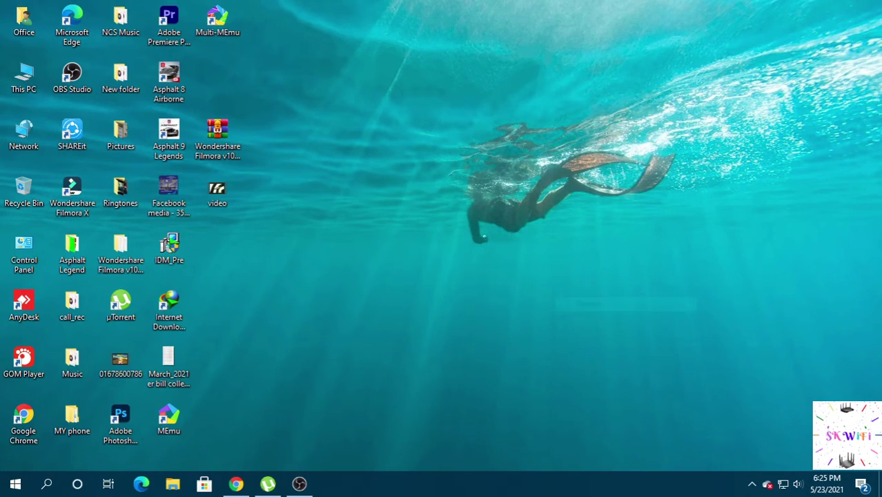